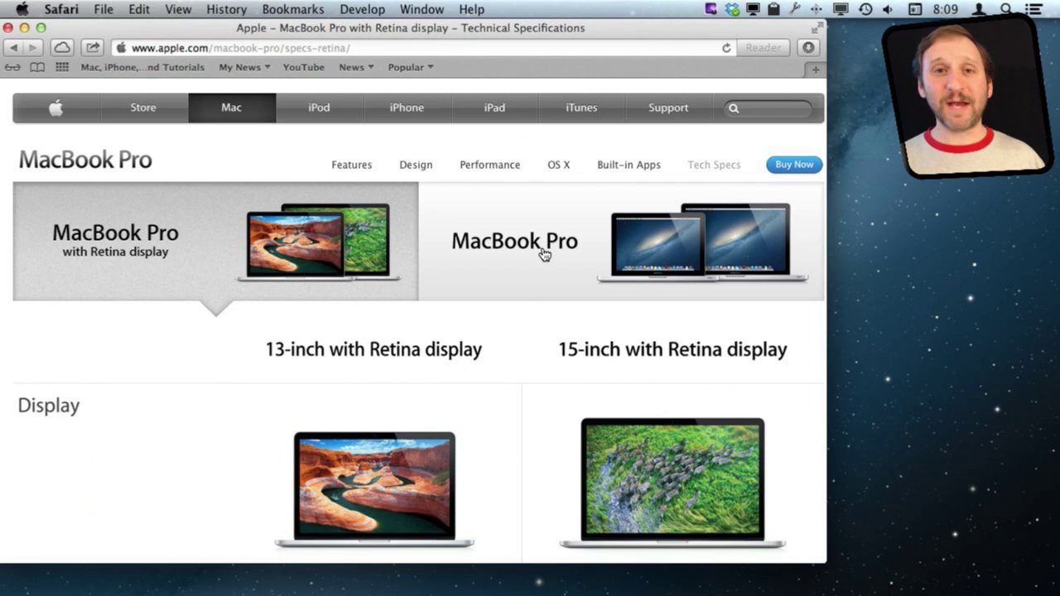
# Scroll the specs page until the Thunderbolt, USB 3 and HDMI port list is visible
pyautogui.scroll(-10, 543, 254)
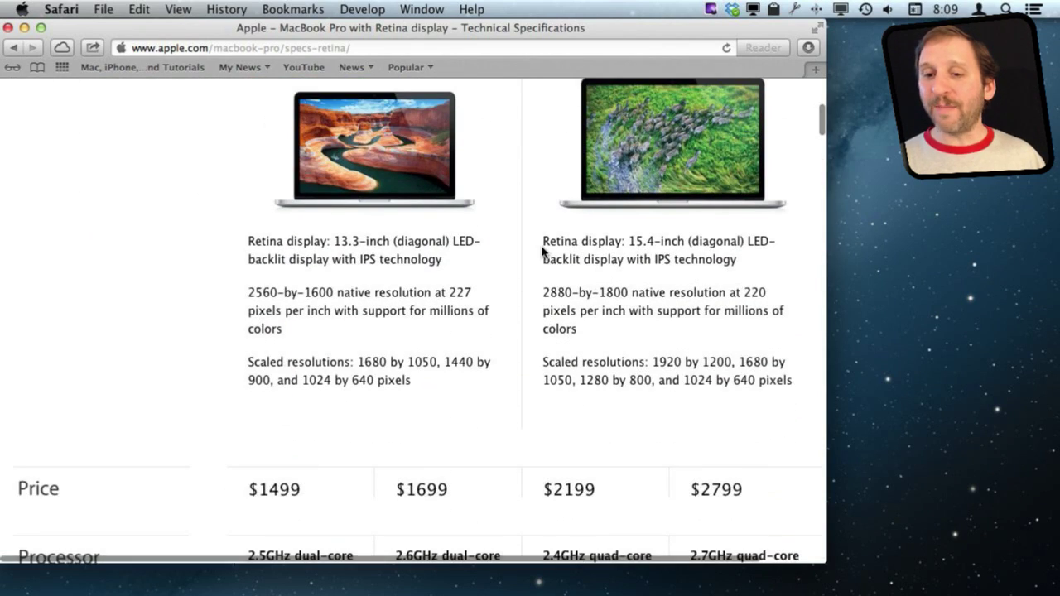
pyautogui.scroll(-10, 543, 251)
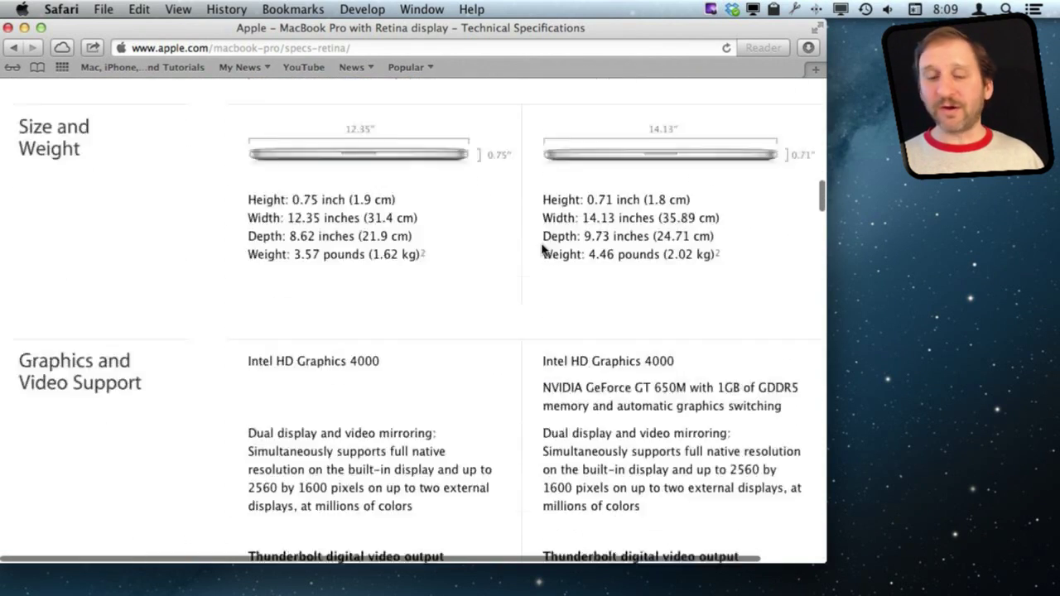
pyautogui.scroll(20, 543, 250)
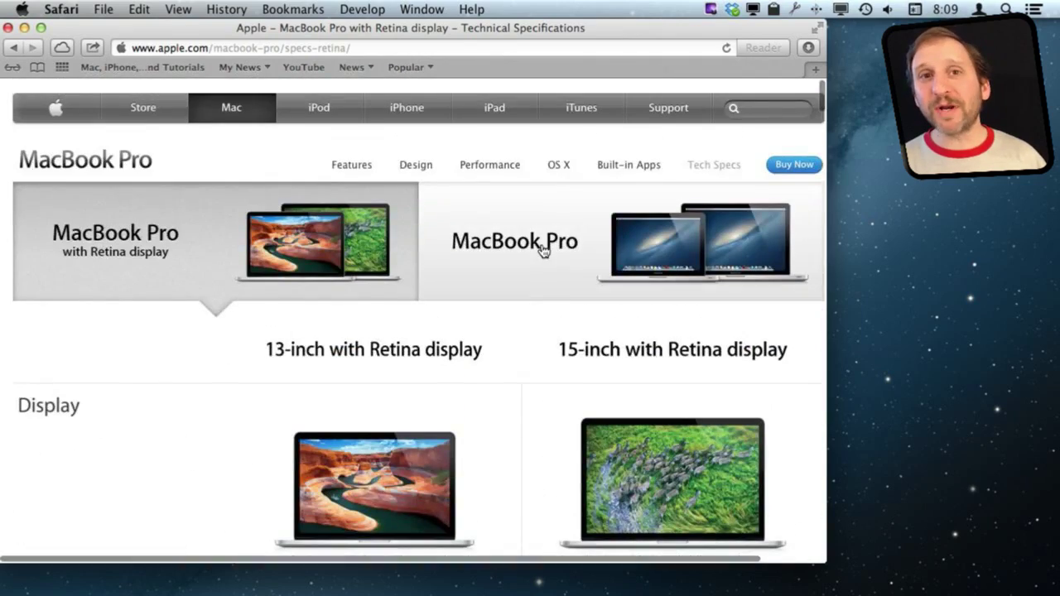
pyautogui.scroll(-10, 543, 250)
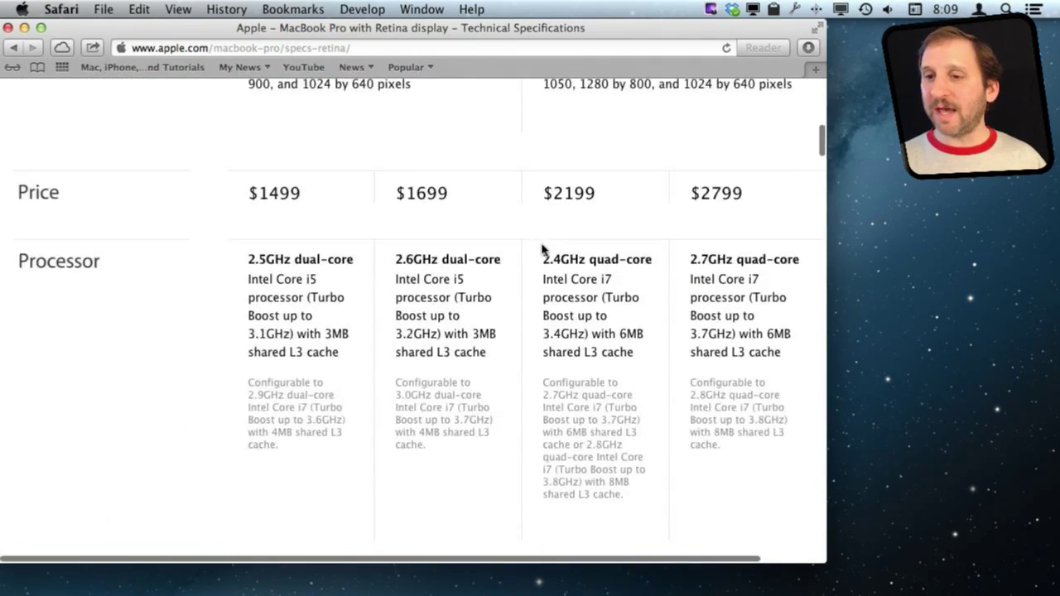
pyautogui.scroll(5, 544, 250)
pyautogui.scroll(-10, 544, 250)
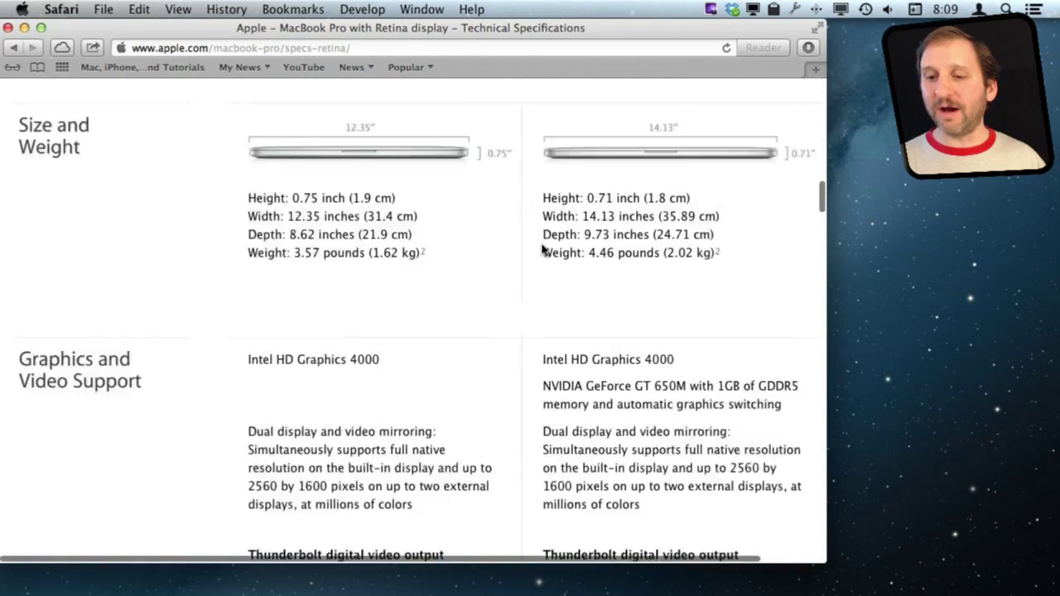
pyautogui.scroll(-15, 544, 250)
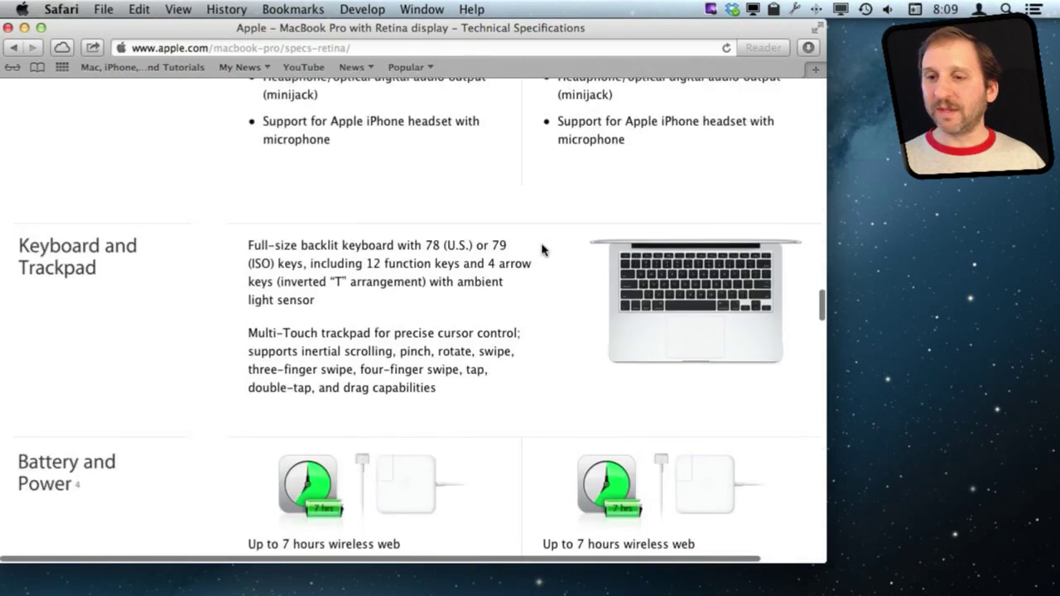
pyautogui.scroll(5, 543, 250)
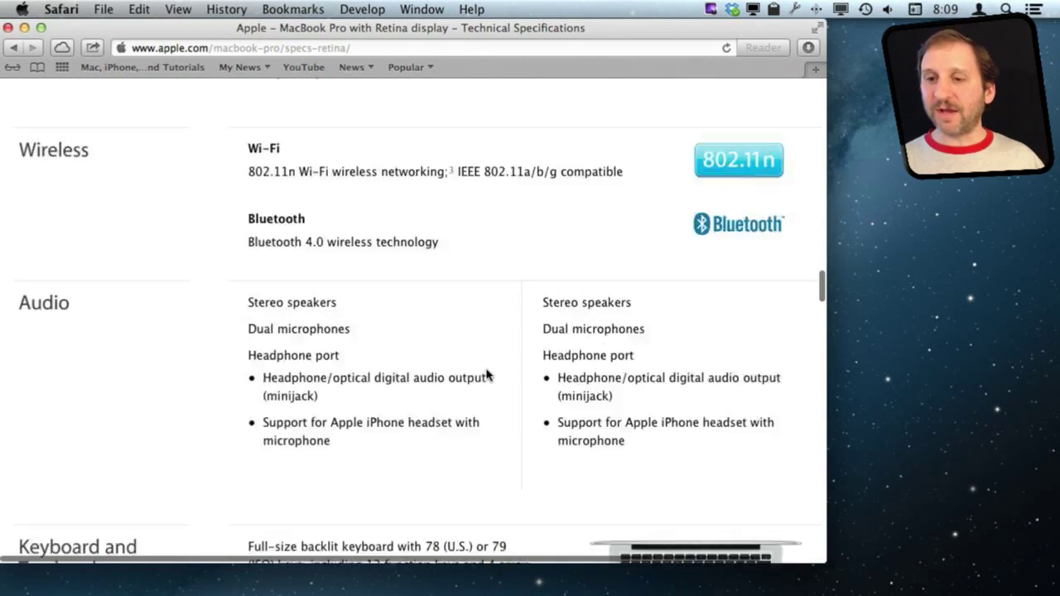
pyautogui.scroll(3, 487, 373)
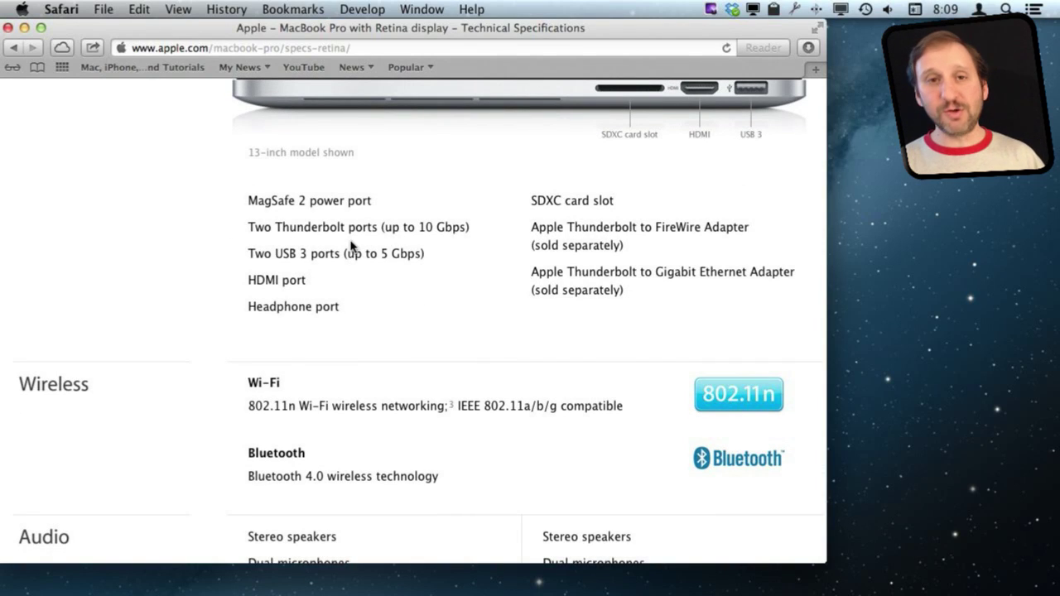
# Print the MacBook Pro specs page to PDF and open it in Preview
pyautogui.press('super+p')
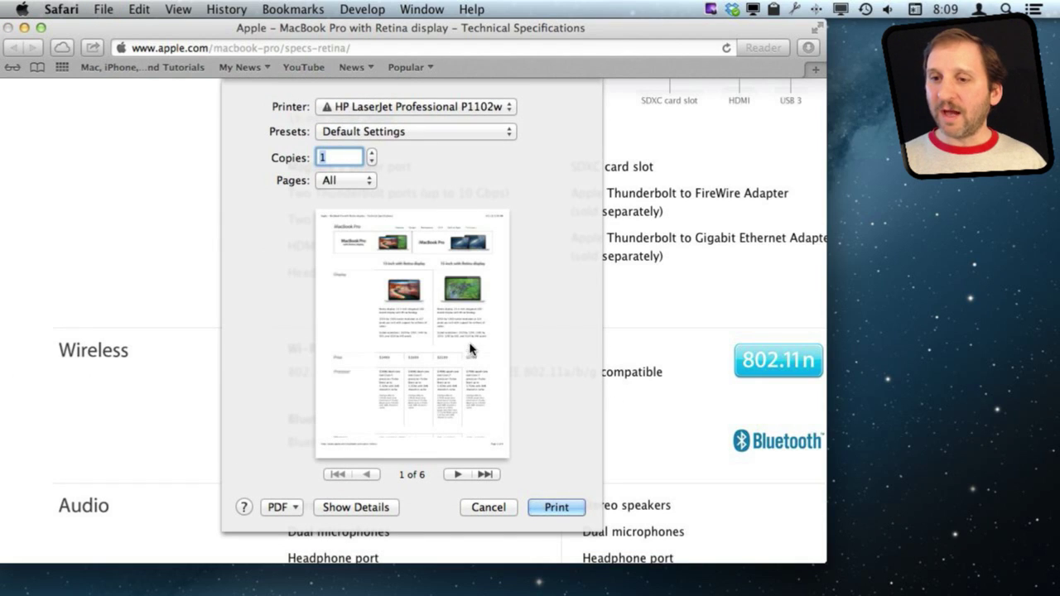
pyautogui.click(291, 512)
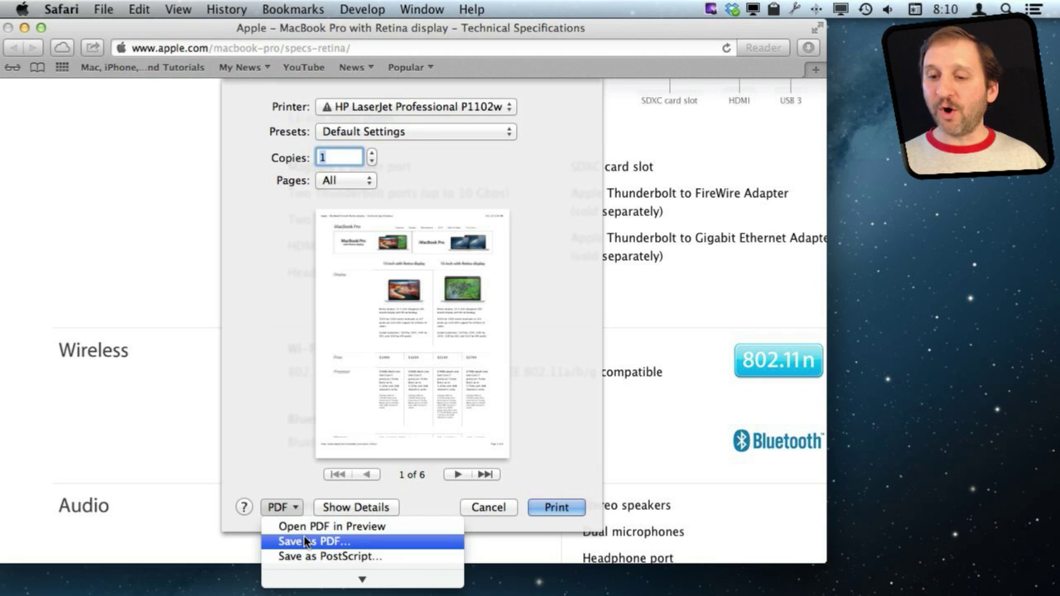
pyautogui.click(309, 531)
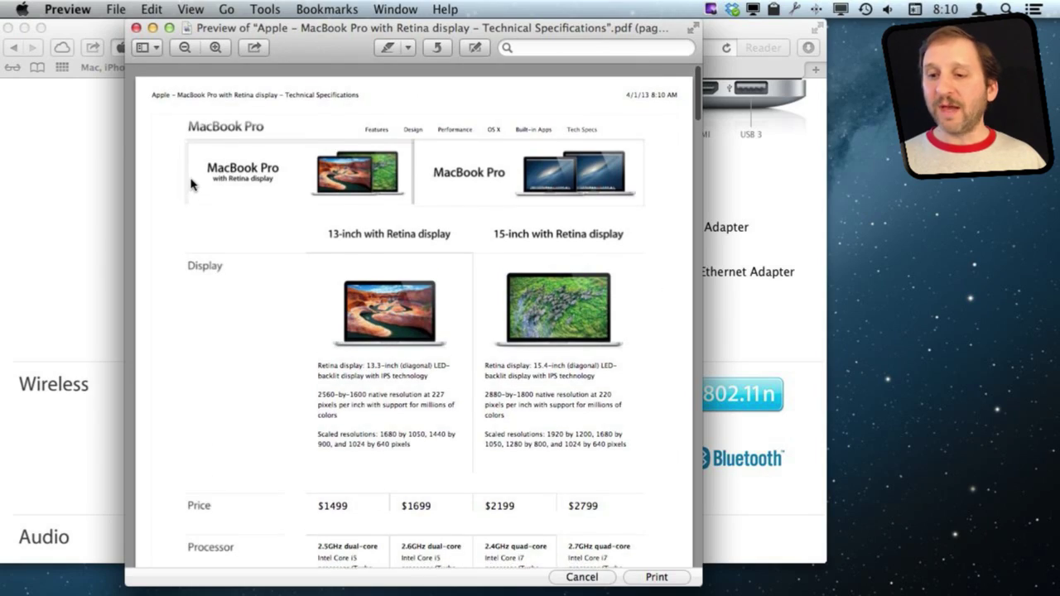
# Scroll to Connections and Expansion and Option-drag a box around both port-list columns
pyautogui.scroll(-10, 191, 184)
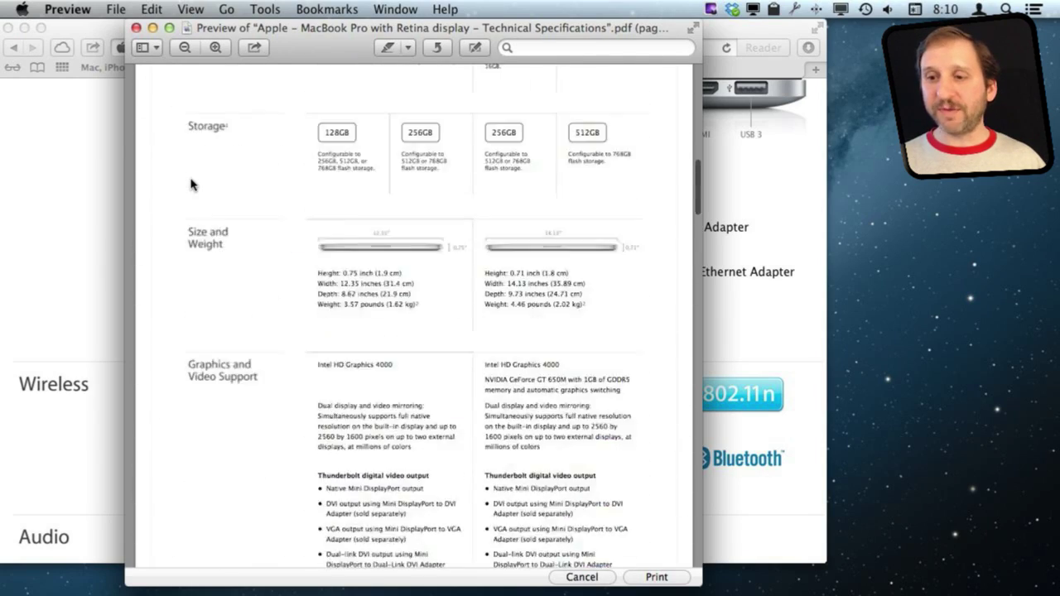
pyautogui.scroll(-10, 191, 184)
pyautogui.scroll(10, 191, 184)
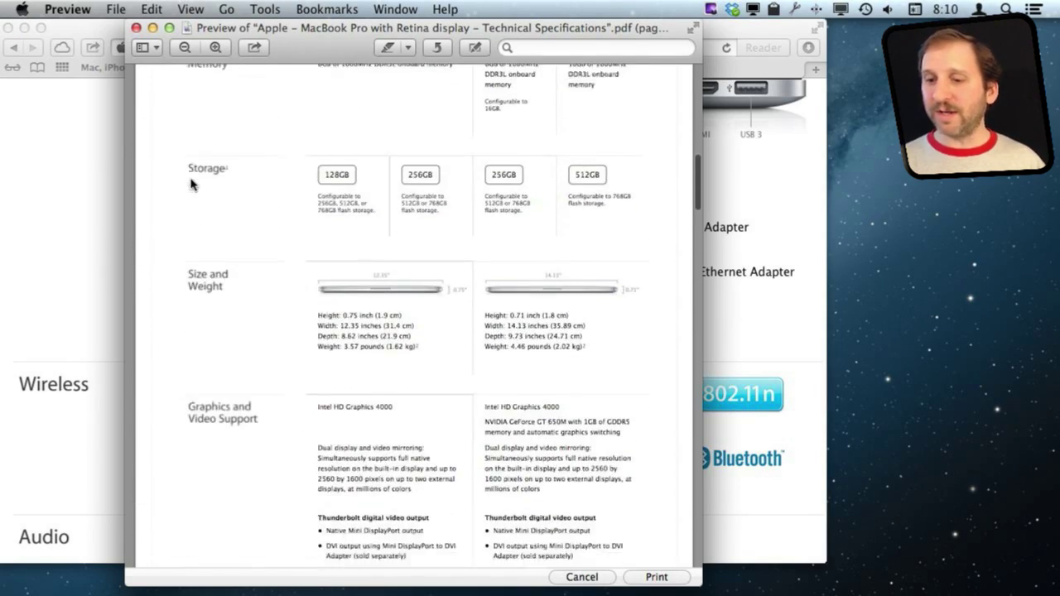
pyautogui.scroll(-8, 191, 184)
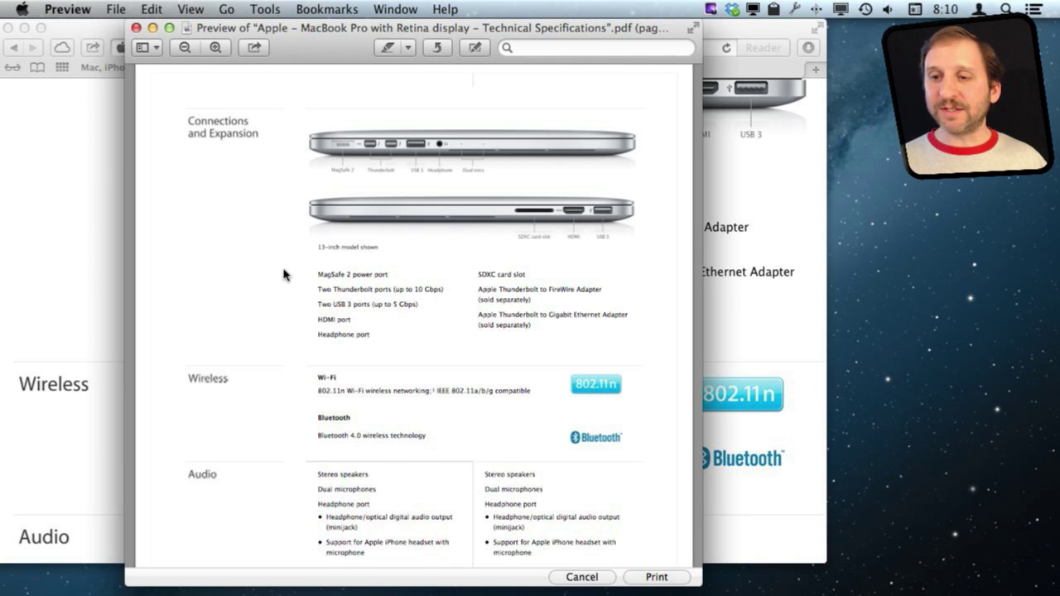
pyautogui.moveTo(314, 276); pyautogui.dragTo(379, 287)
pyautogui.click(384, 286)
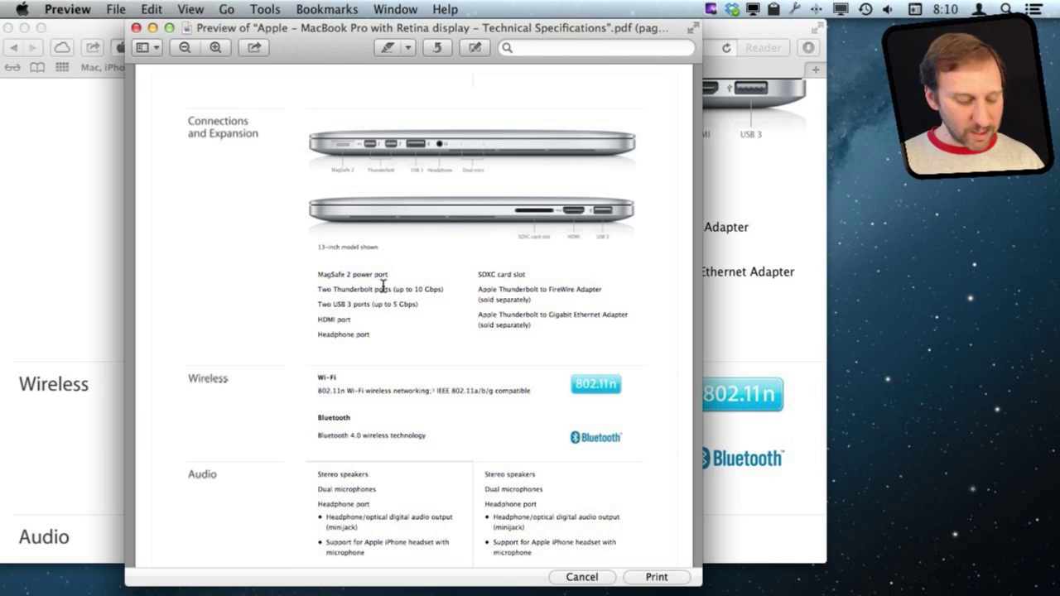
pyautogui.press('alt')
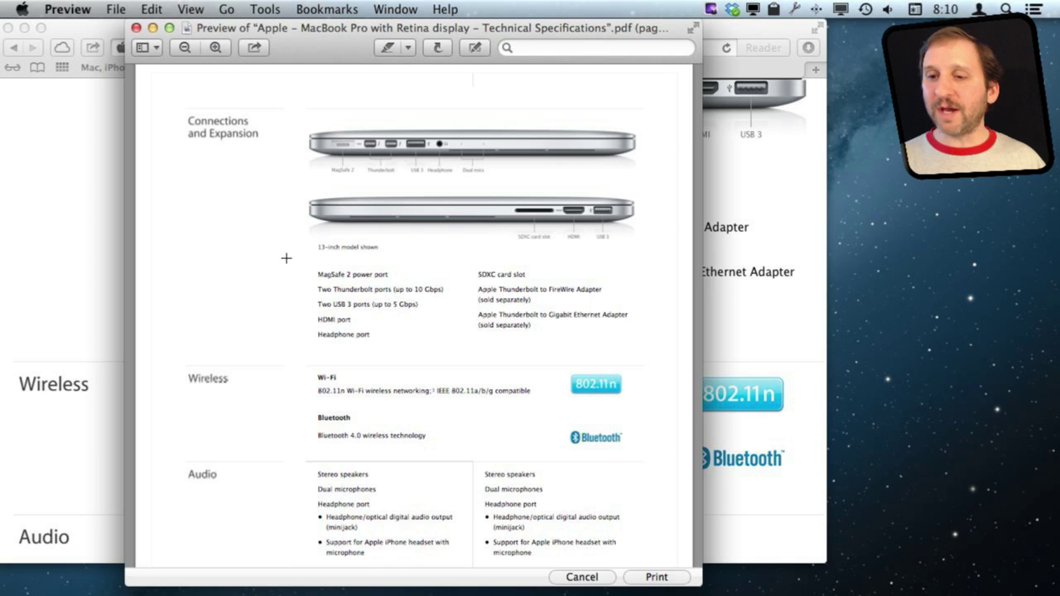
pyautogui.moveTo(285, 262); pyautogui.dragTo(643, 362)
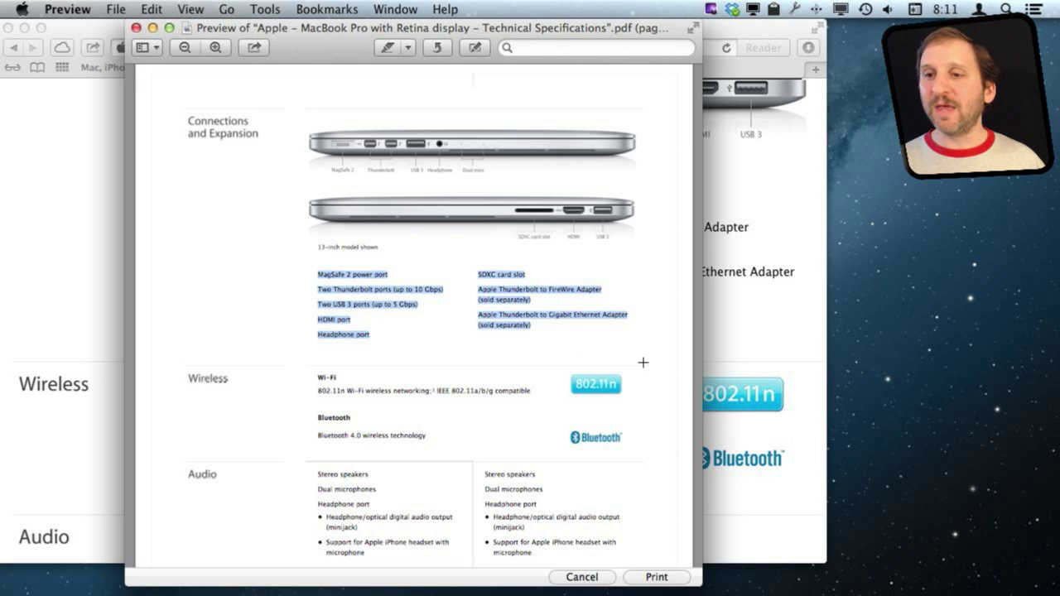
pyautogui.click(255, 10)
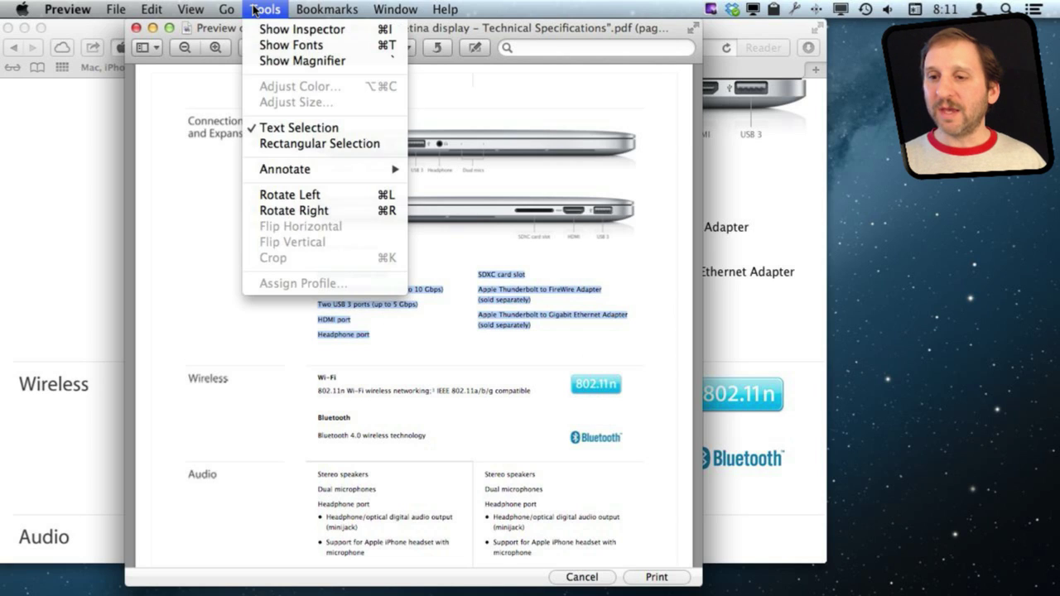
pyautogui.click(281, 144)
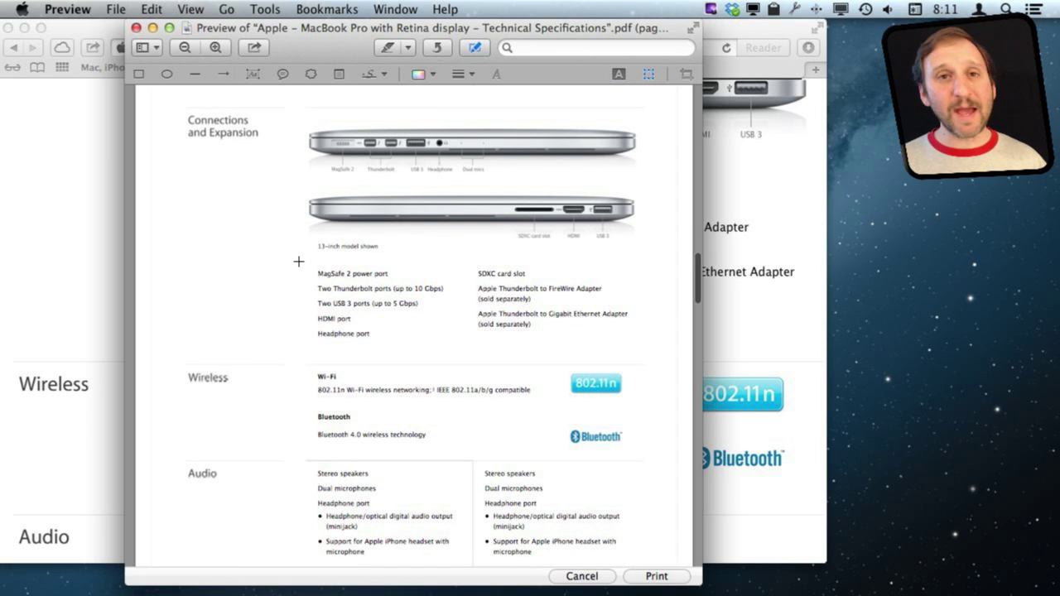
pyautogui.moveTo(299, 259); pyautogui.dragTo(654, 362)
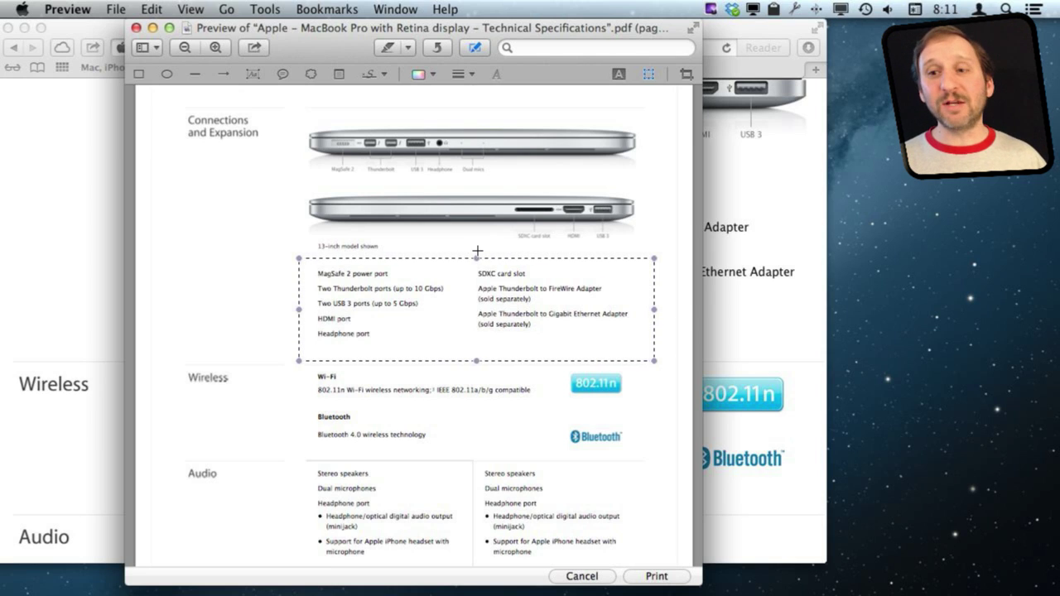
pyautogui.click(149, 12)
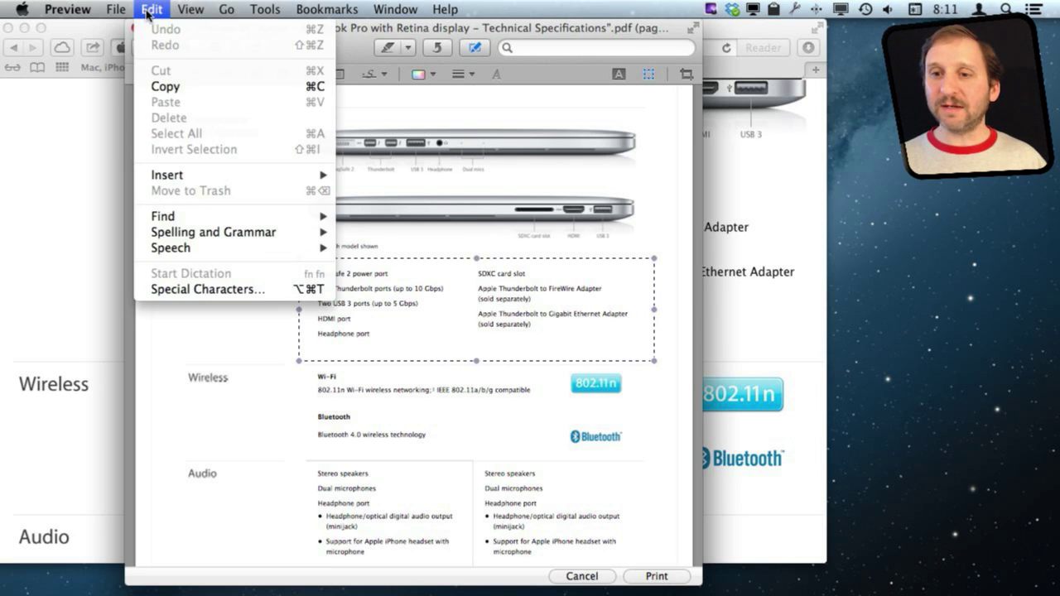
pyautogui.click(170, 87)
pyautogui.click(116, 9)
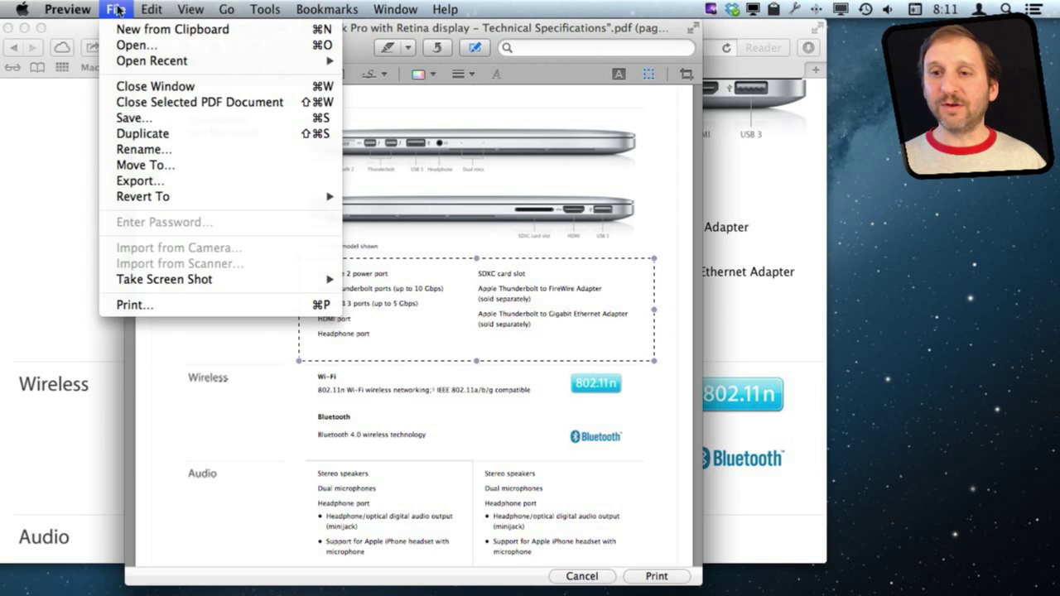
pyautogui.moveTo(142, 12)
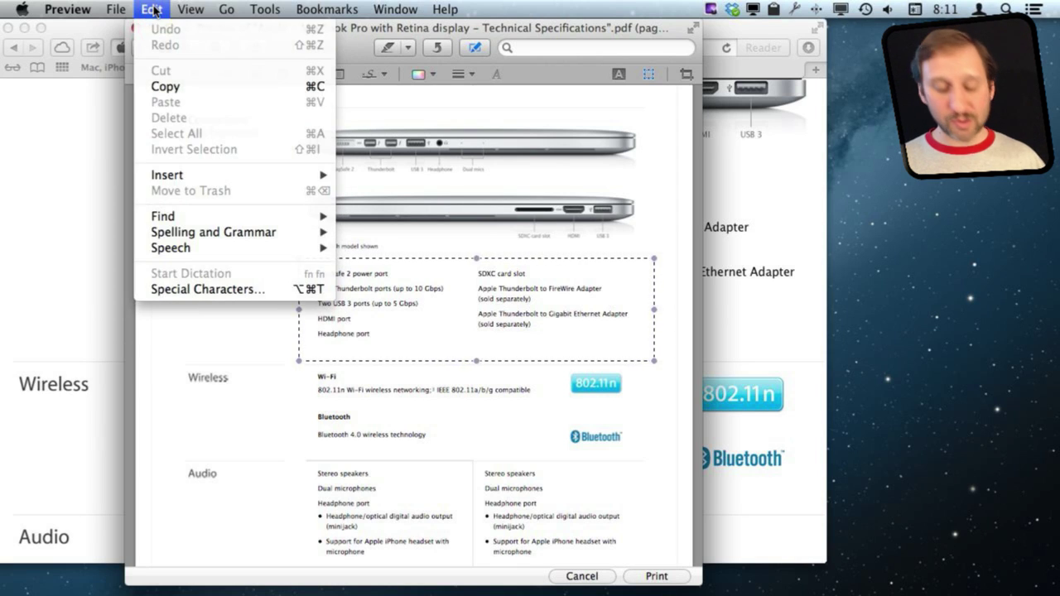
pyautogui.click(155, 12)
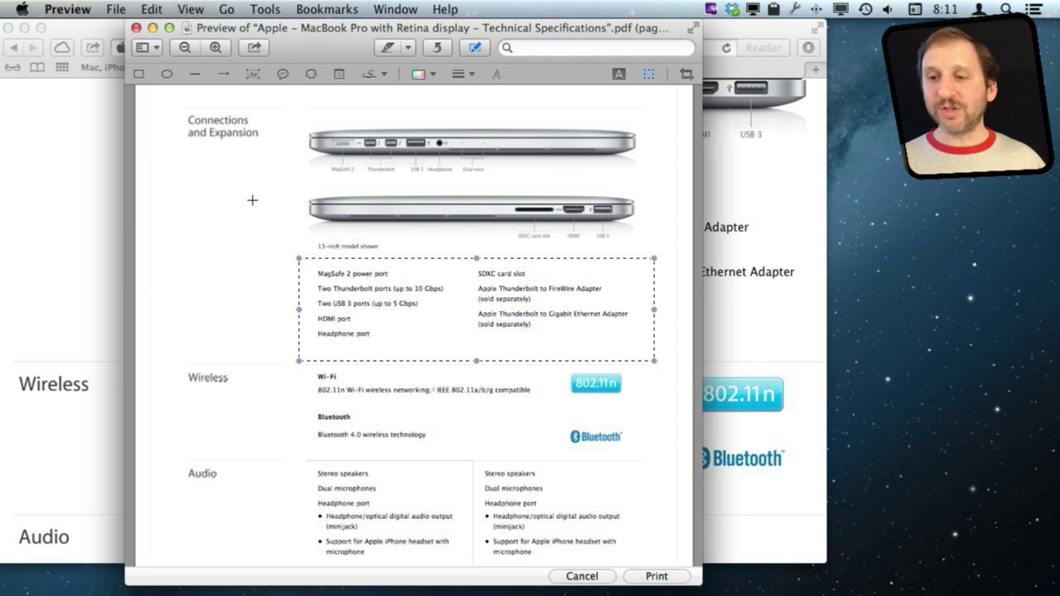
pyautogui.press('super+c')
# Make a new document from the copied port list, enlarge its window and fit it to view
pyautogui.press('super+n')
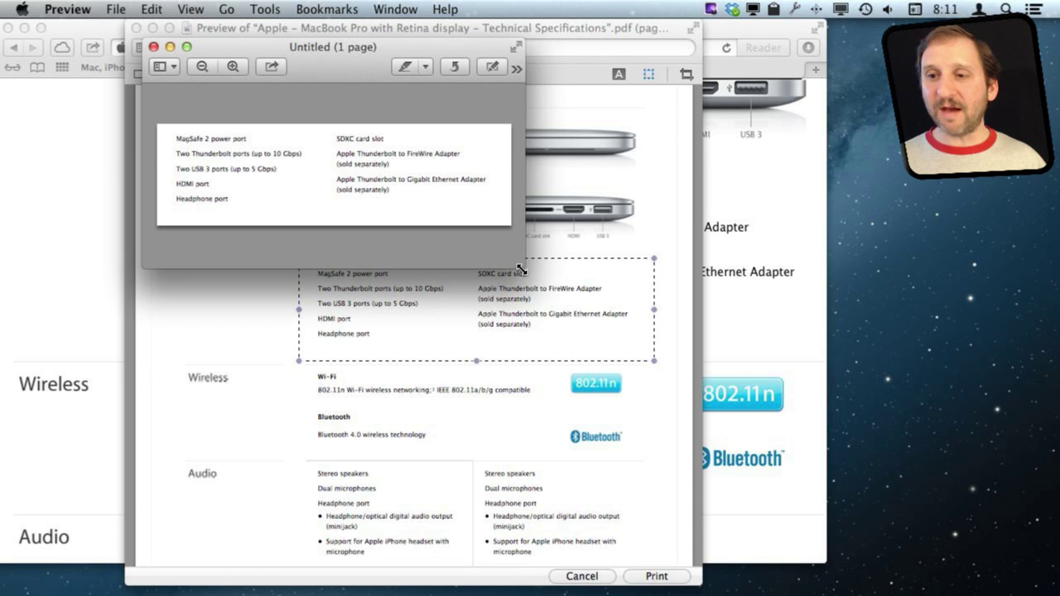
pyautogui.moveTo(521, 269); pyautogui.dragTo(706, 402)
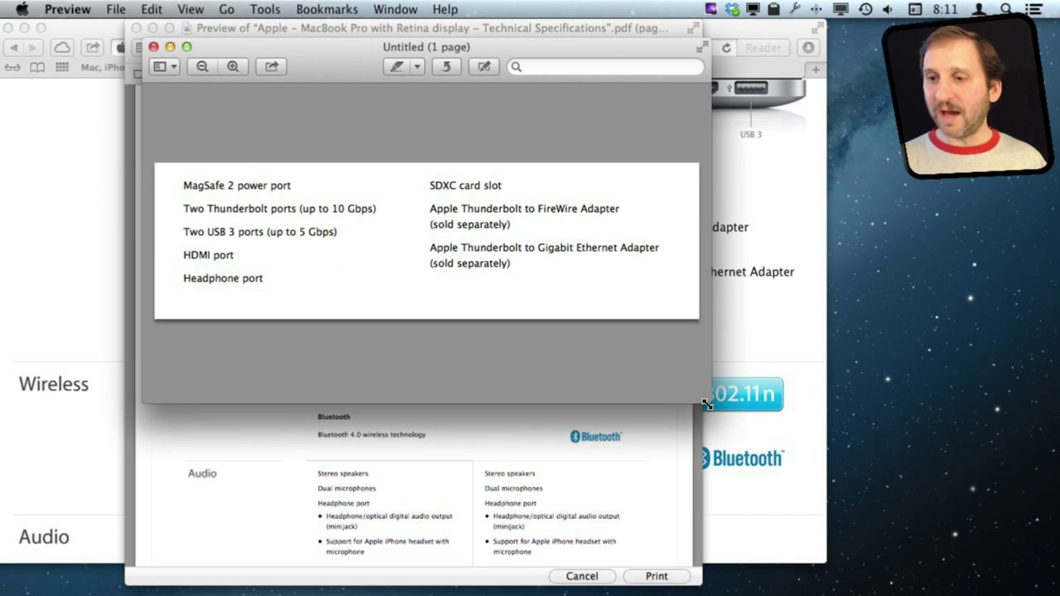
pyautogui.press('super+plus')
pyautogui.press('super+9')
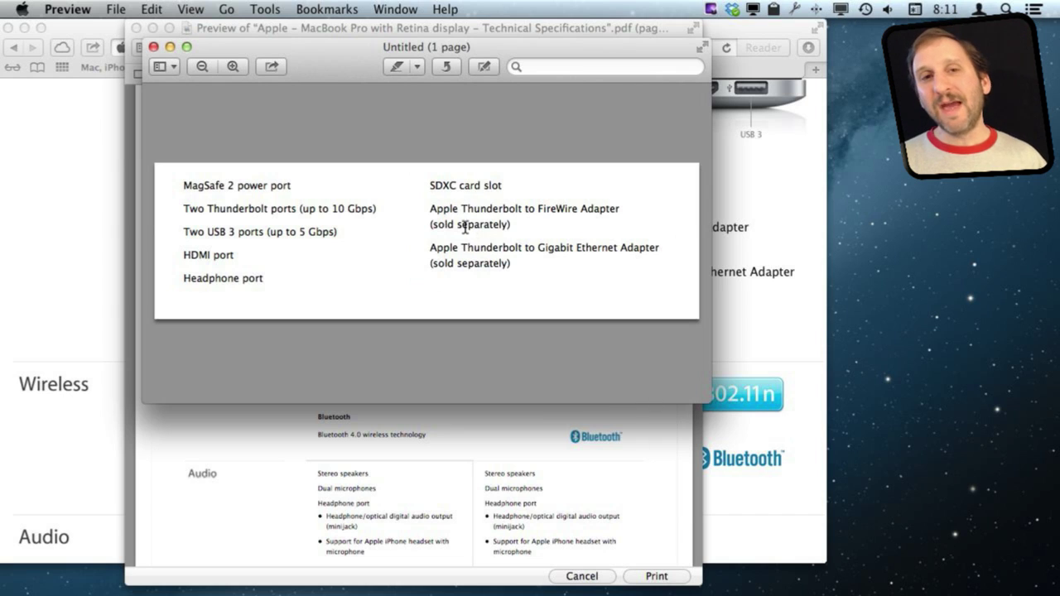
# Move the Untitled window aside to uncover the original page's selection
pyautogui.moveTo(302, 84); pyautogui.dragTo(248, 340)
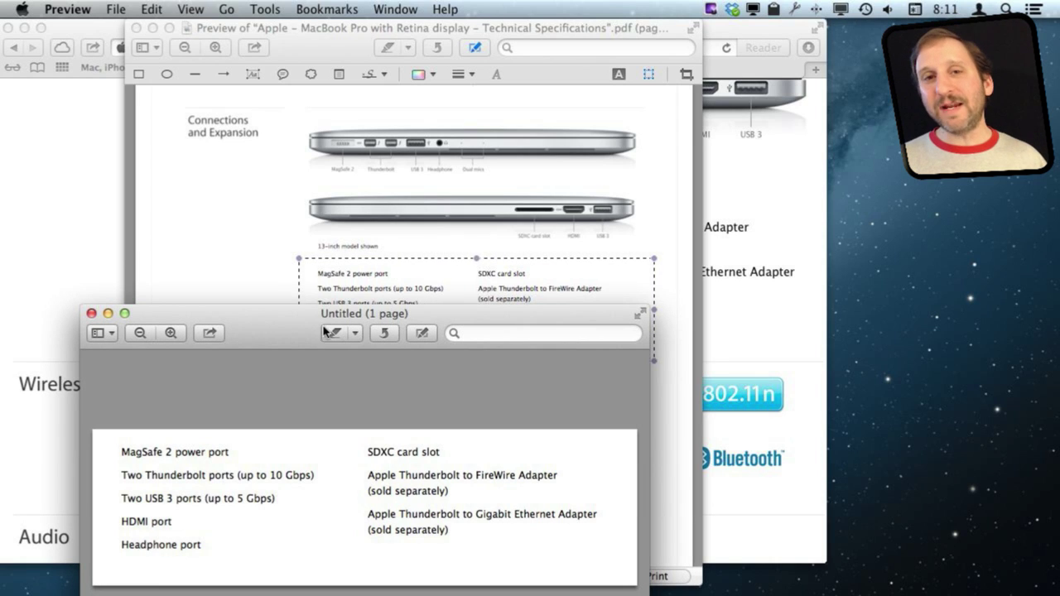
pyautogui.moveTo(280, 328); pyautogui.dragTo(322, 101)
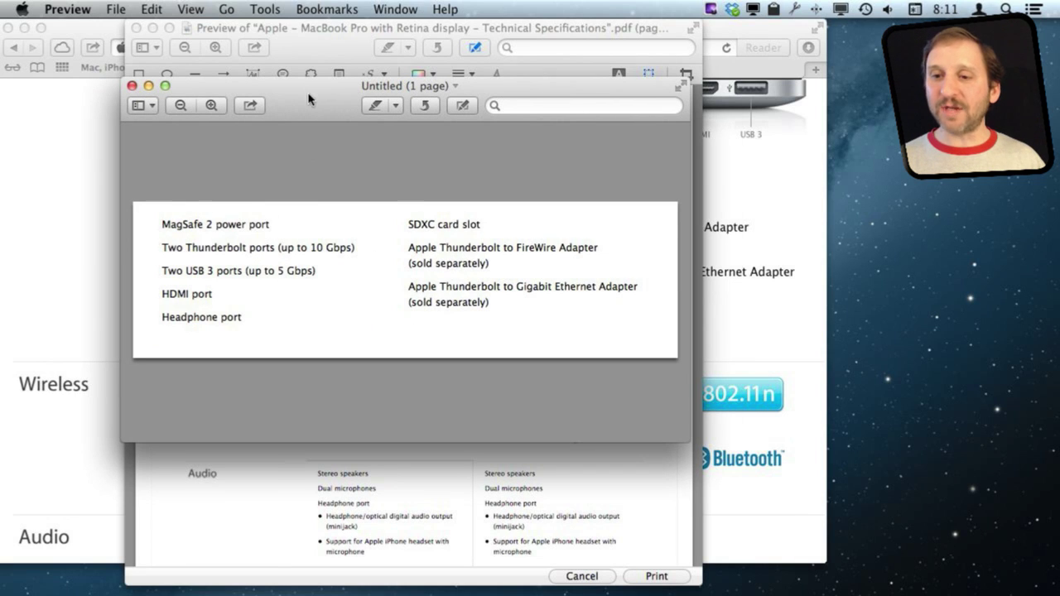
pyautogui.moveTo(308, 99); pyautogui.dragTo(222, 103)
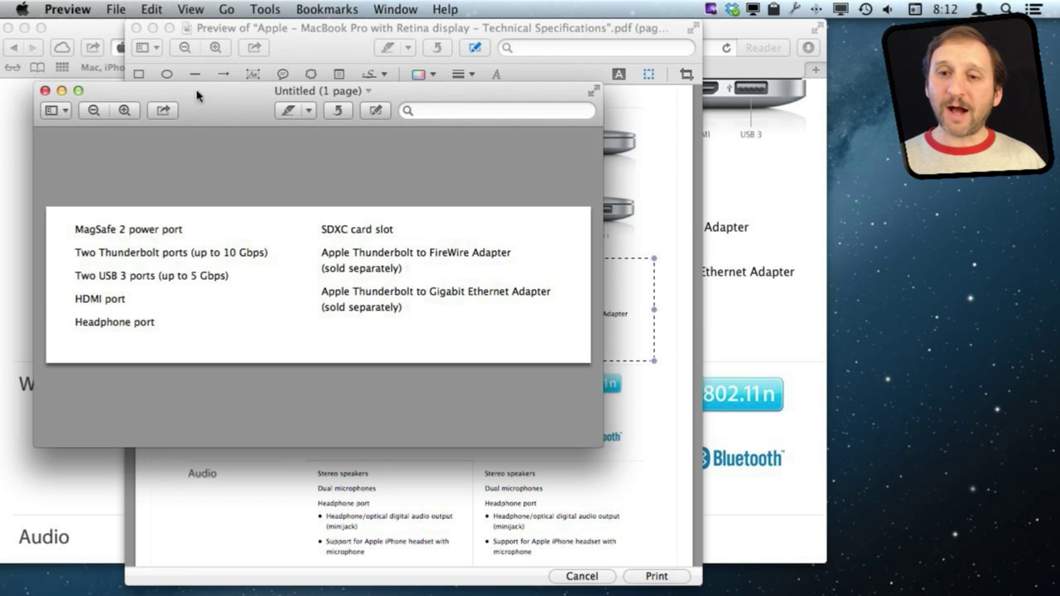
# Close the Untitled document without saving and confirm Rectangular Selection is active
pyautogui.click(45, 91)
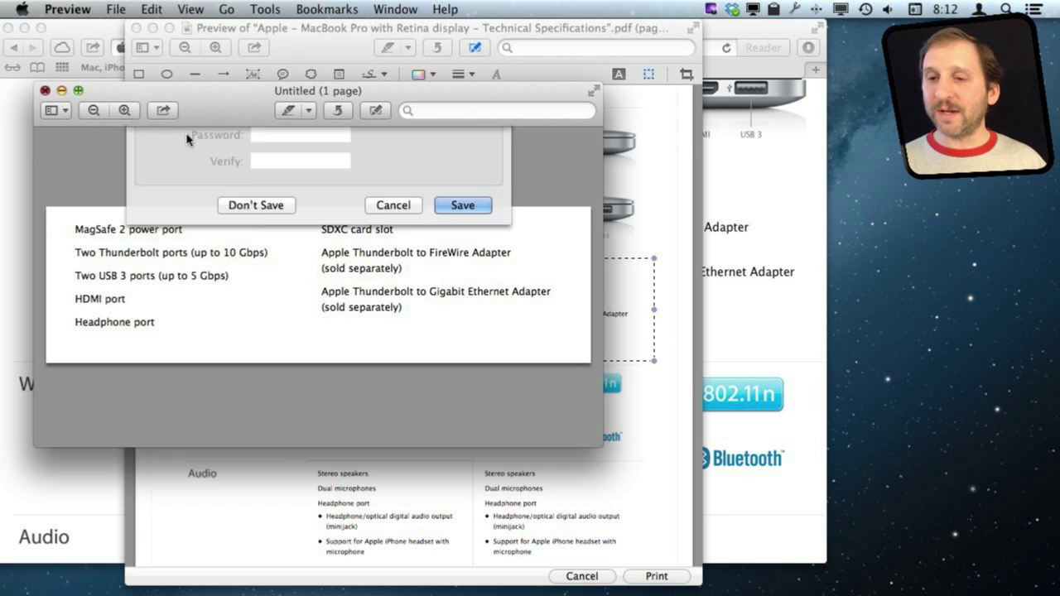
pyautogui.click(249, 424)
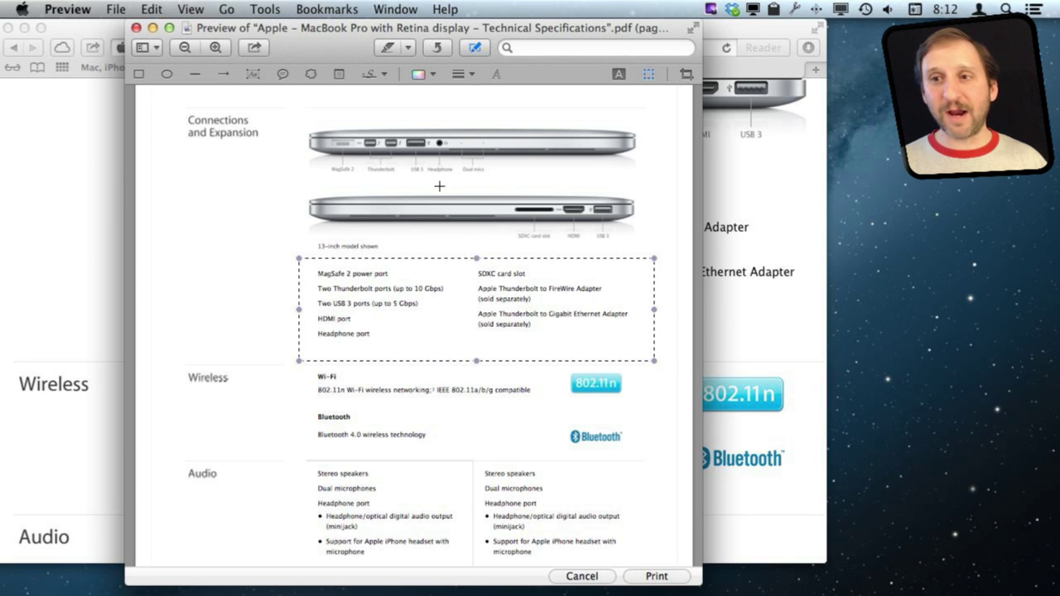
pyautogui.click(265, 10)
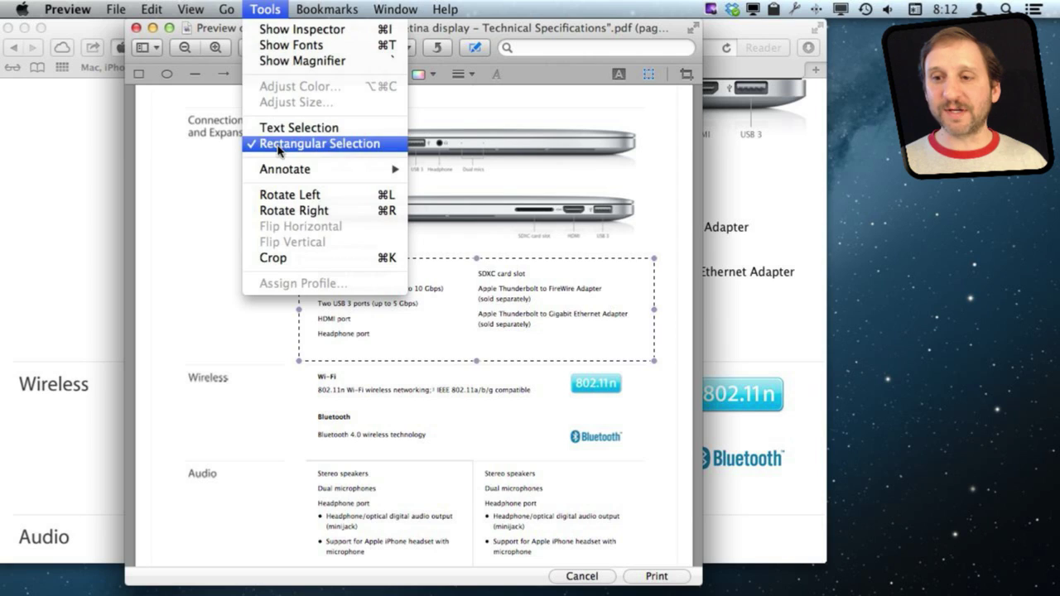
pyautogui.click(647, 138)
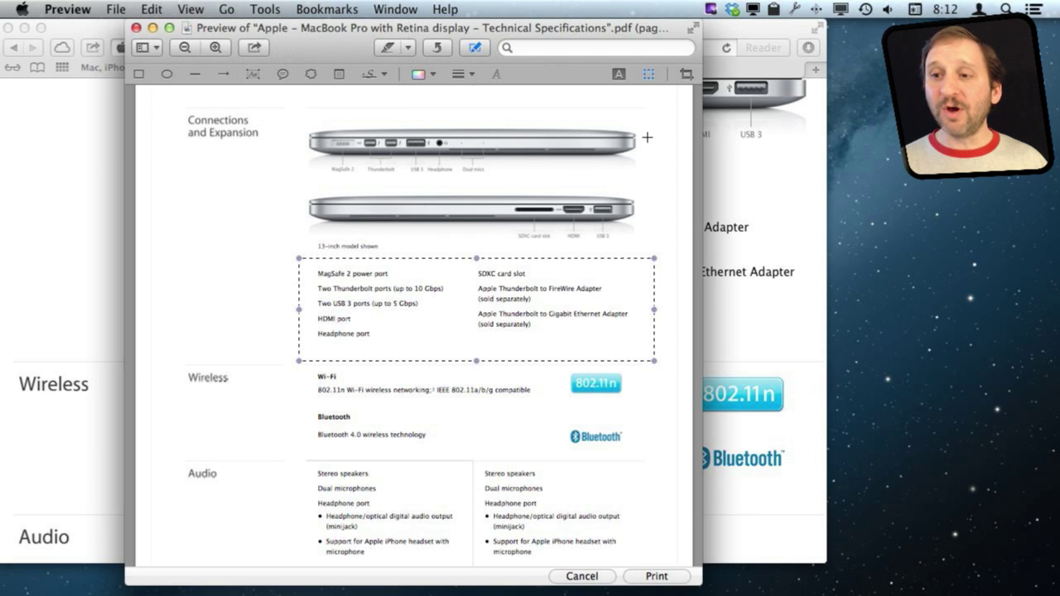
# Toggle the Markup Toolbar and draw a selection around just the port list
pyautogui.click(476, 48)
pyautogui.click(476, 48)
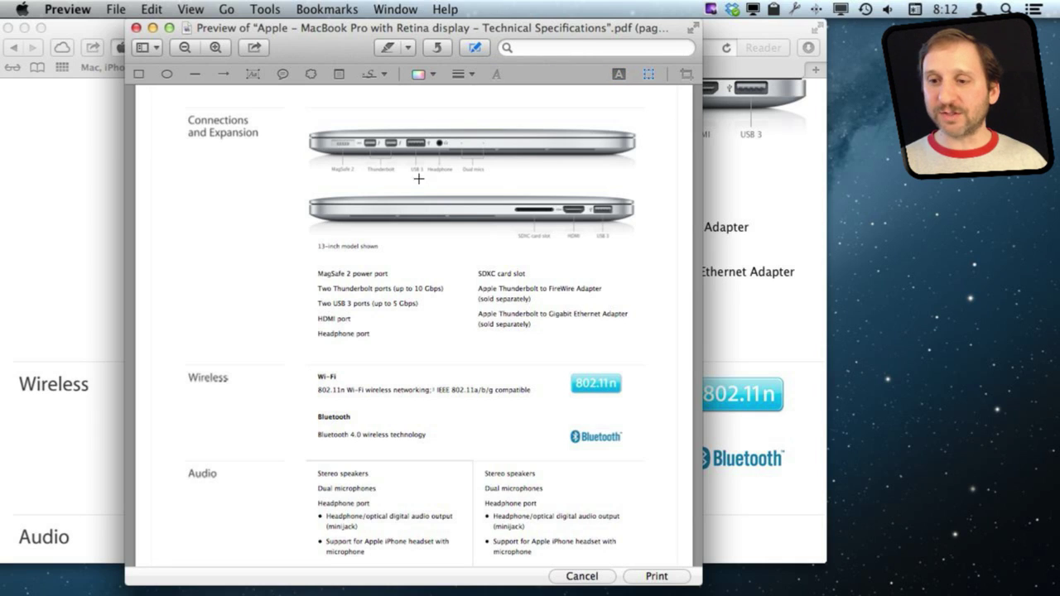
pyautogui.moveTo(298, 266); pyautogui.dragTo(649, 358)
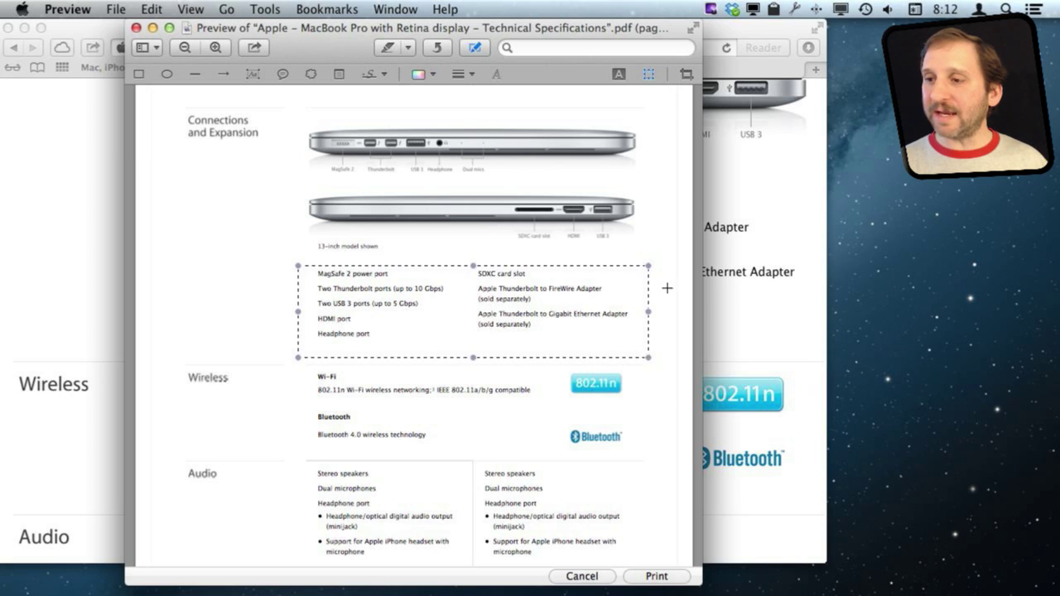
# Crop the page to the selected port list, accepting the cropping alert with OK
pyautogui.click(686, 75)
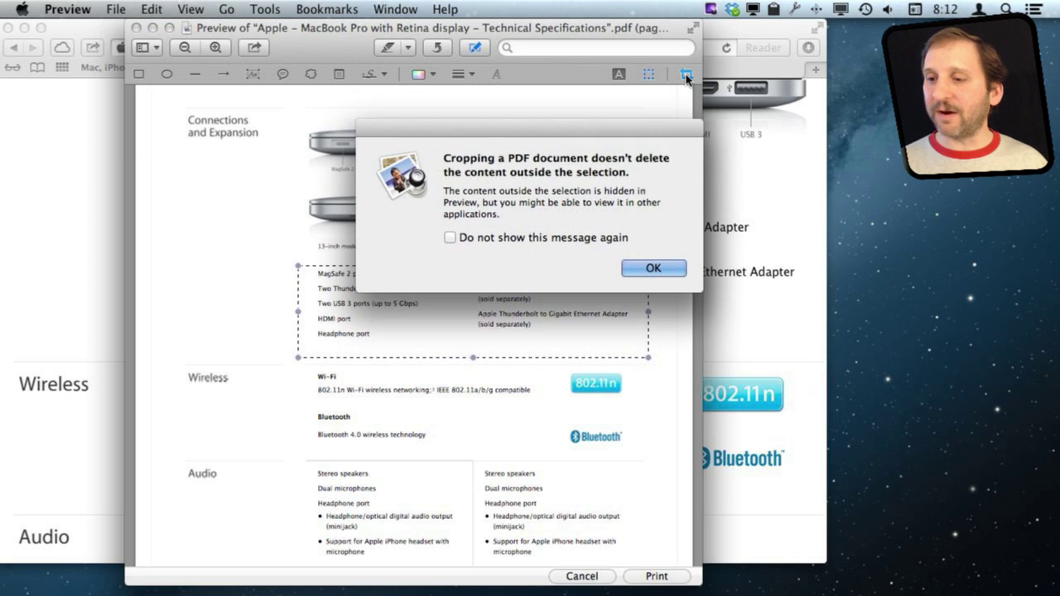
pyautogui.click(645, 273)
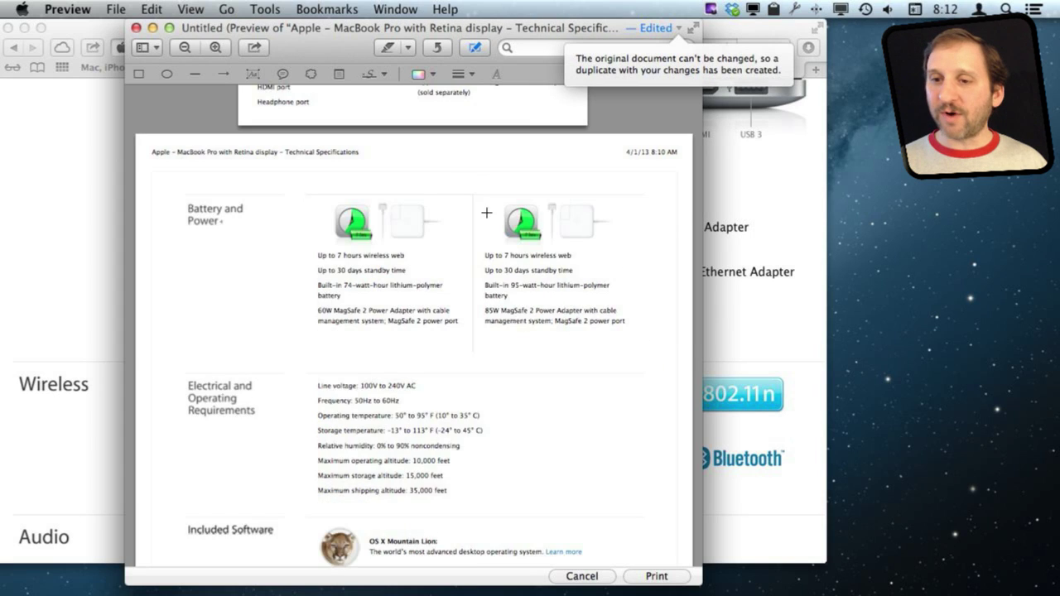
pyautogui.scroll(4, 422, 190)
pyautogui.scroll(2, 422, 189)
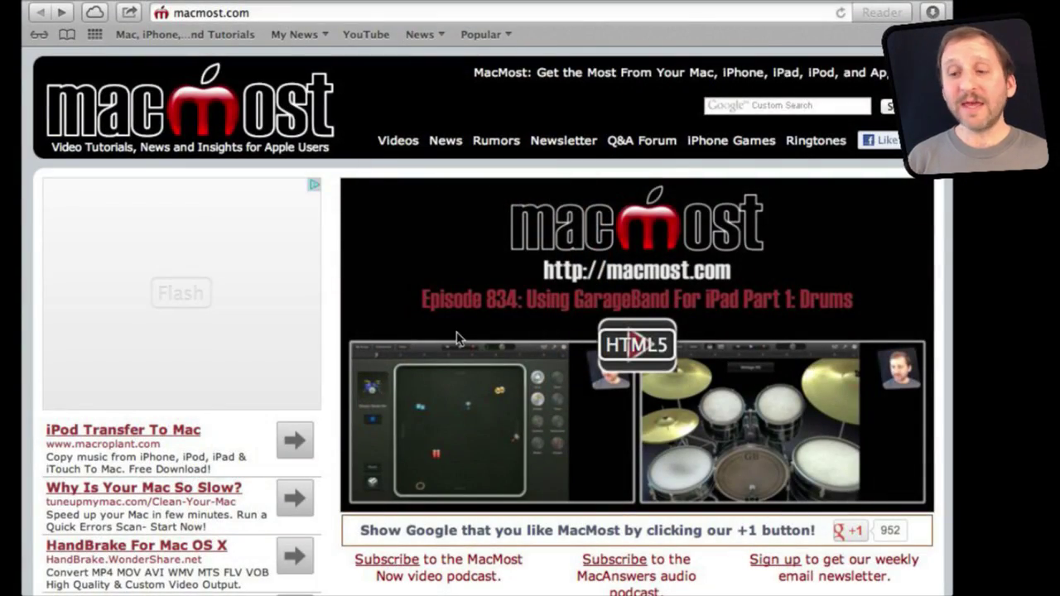
# Open the 'MacMost Now 833: 18 Google Search Tricks' link from the homepage list
pyautogui.scroll(-5, 458, 338)
pyautogui.scroll(-5, 458, 338)
pyautogui.click(535, 228)
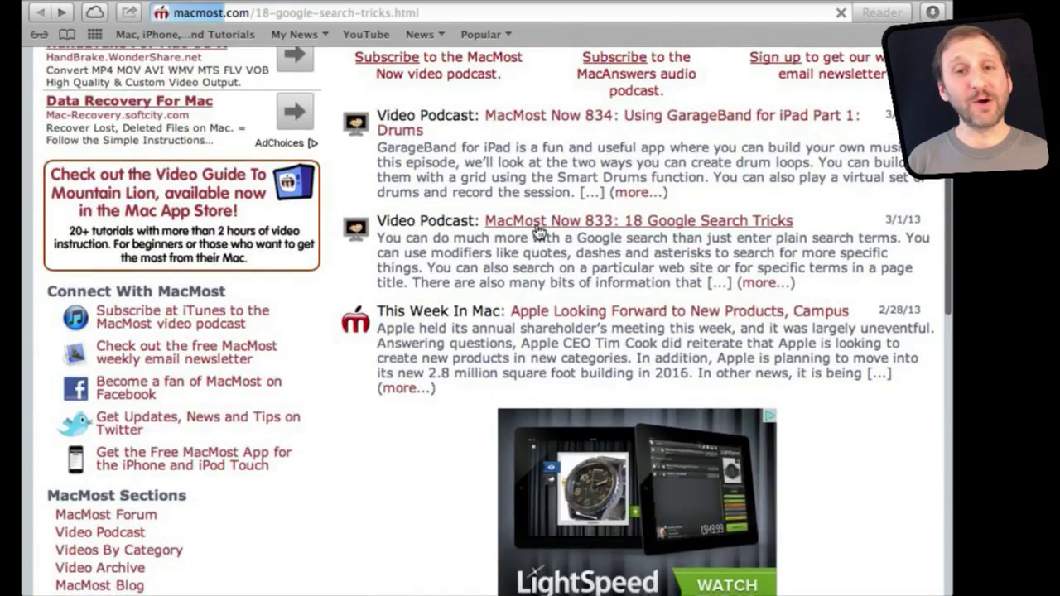
pyautogui.scroll(-7, 538, 242)
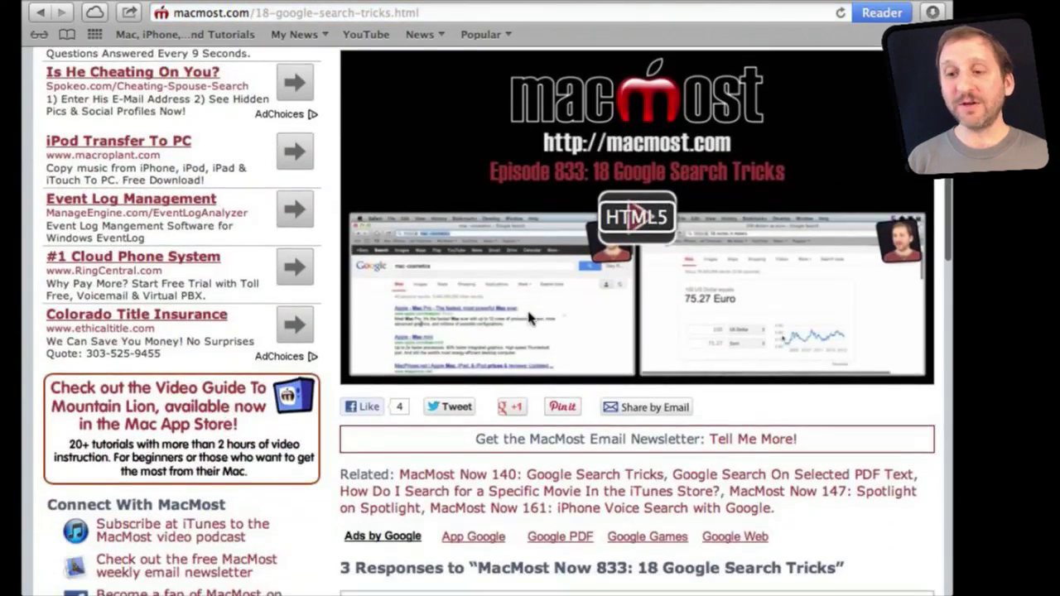